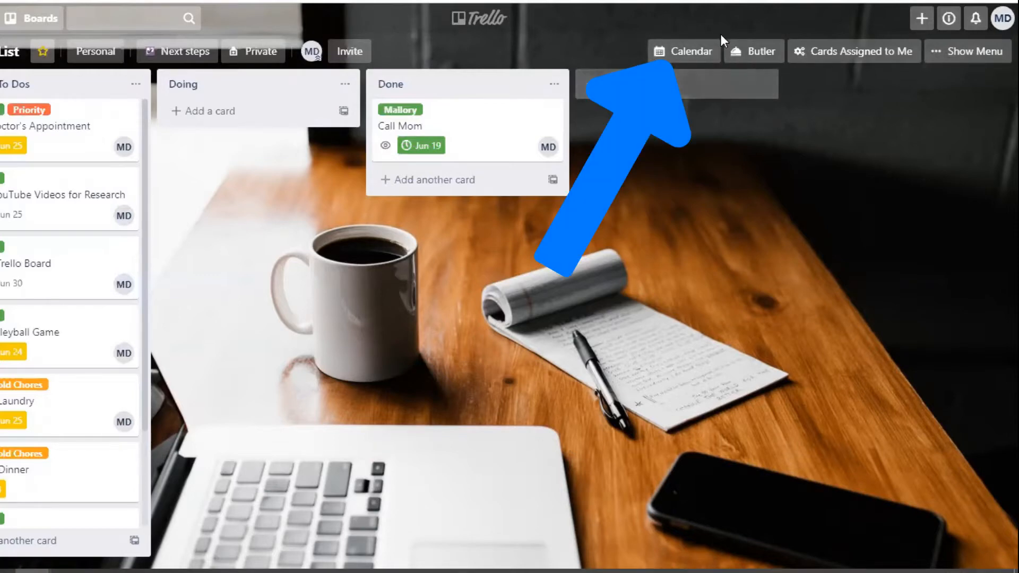
# Step: Disable the Calendar Power-Up on the To Do List board
pyautogui.click(974, 56)
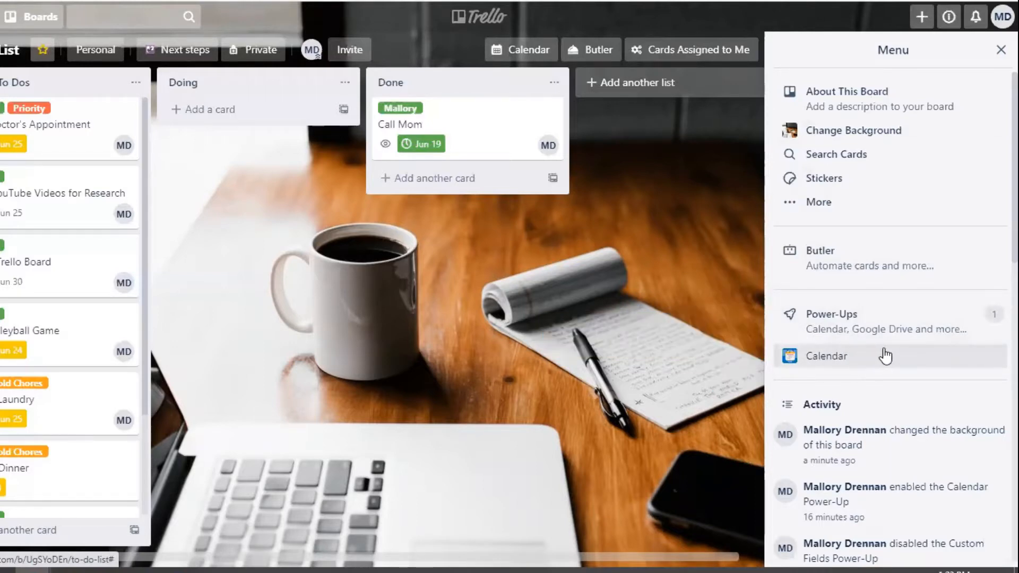
pyautogui.click(844, 362)
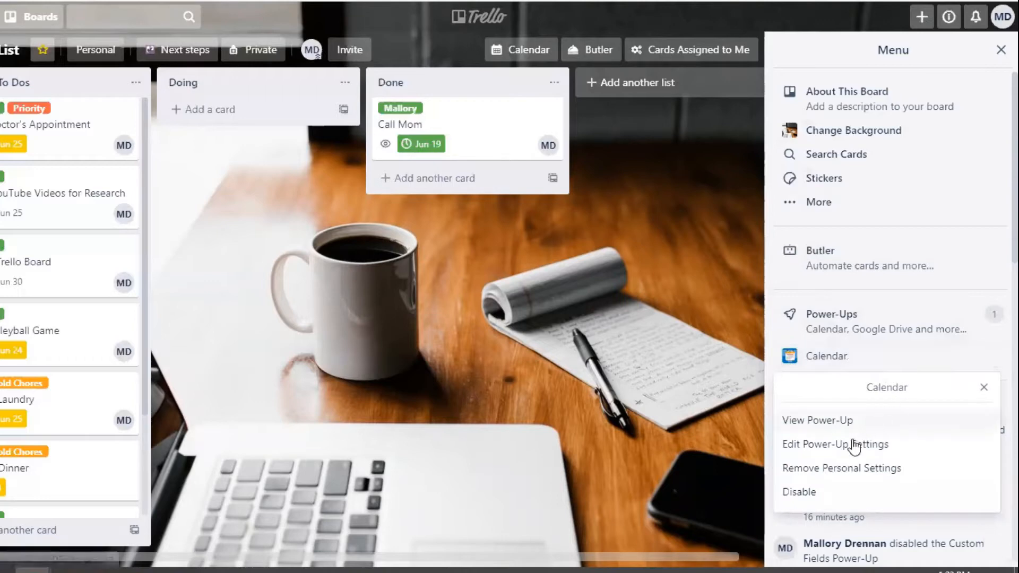
pyautogui.click(827, 491)
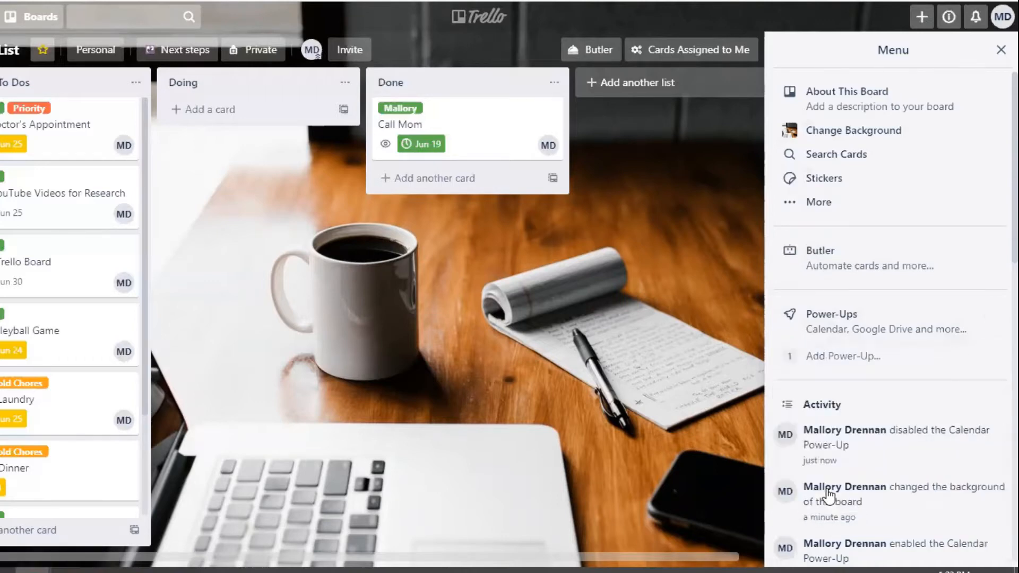
# Step: Search the Power-Ups for "calendar", add the Calendar Power-Up to the board, and return to the board
pyautogui.click(857, 360)
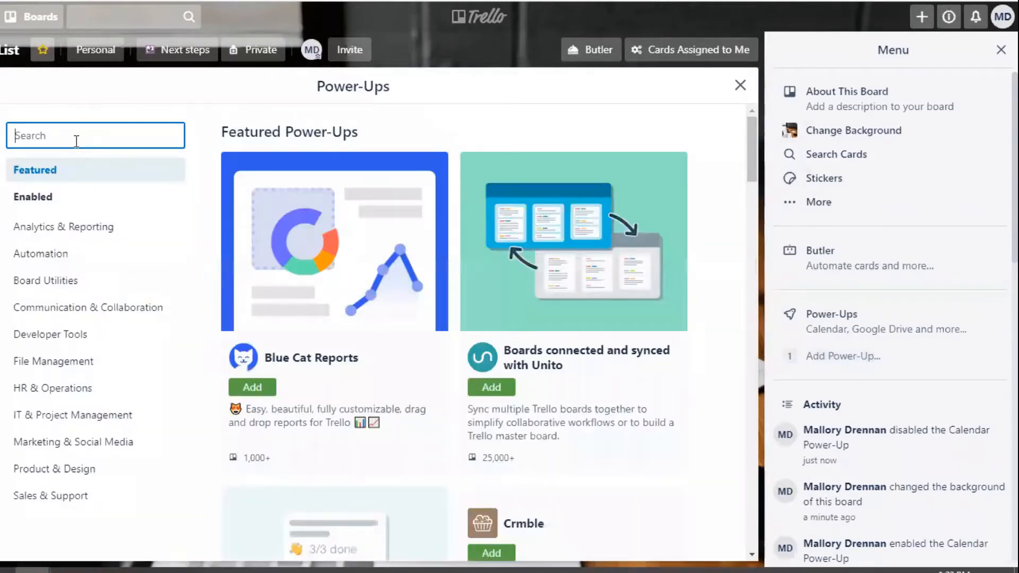
pyautogui.write('calendar')
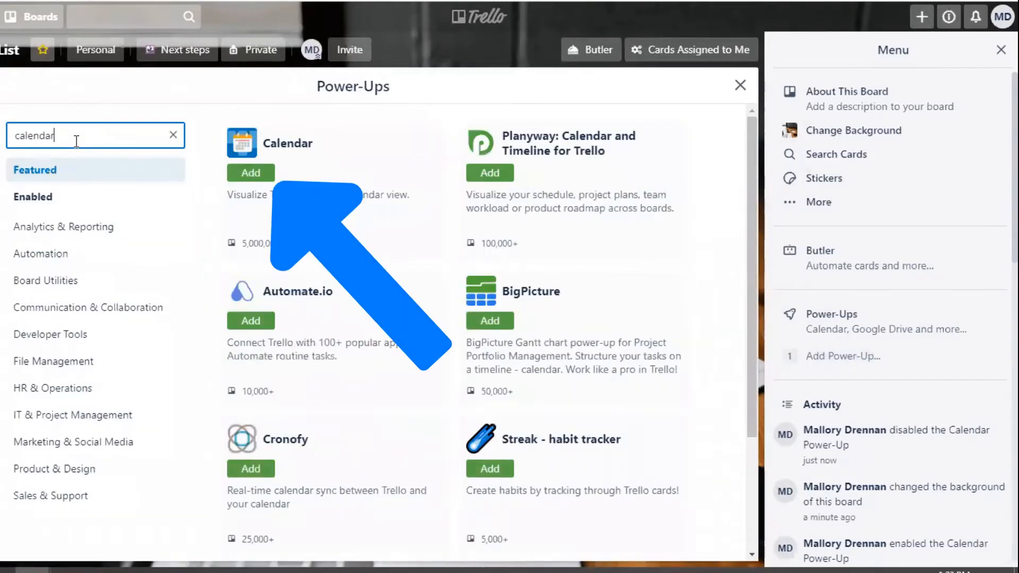
pyautogui.click(251, 173)
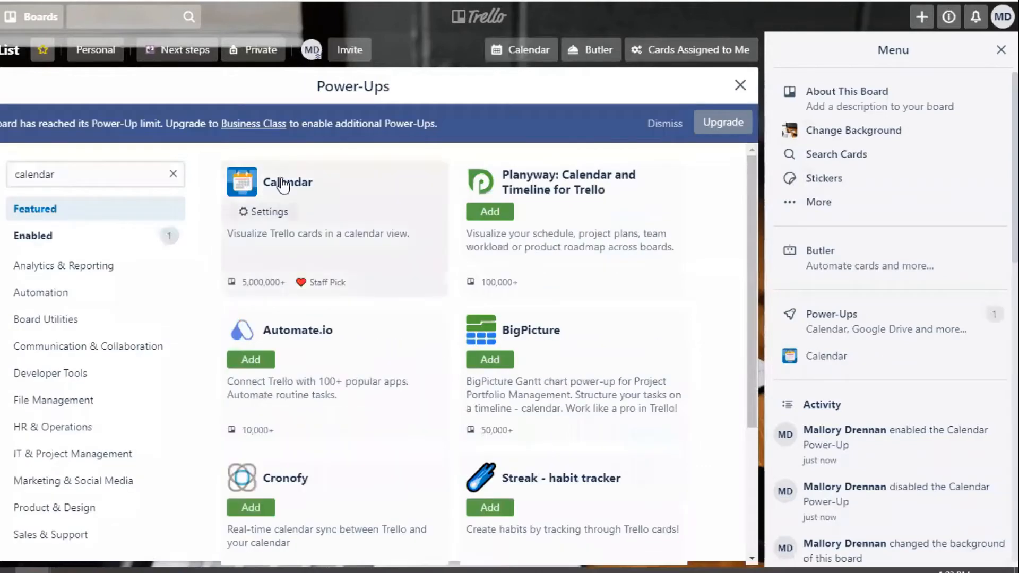
pyautogui.click(740, 85)
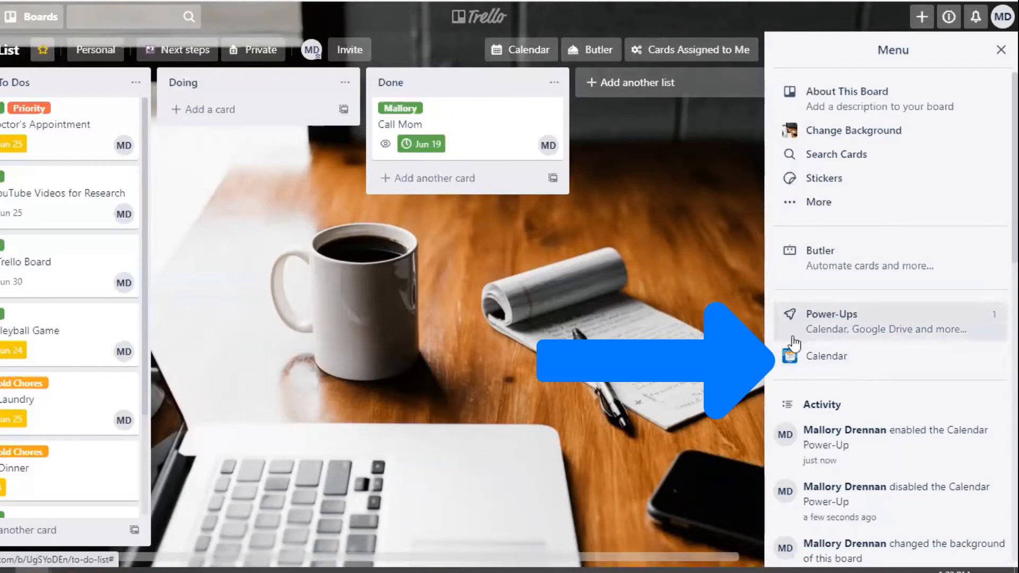
pyautogui.click(1001, 52)
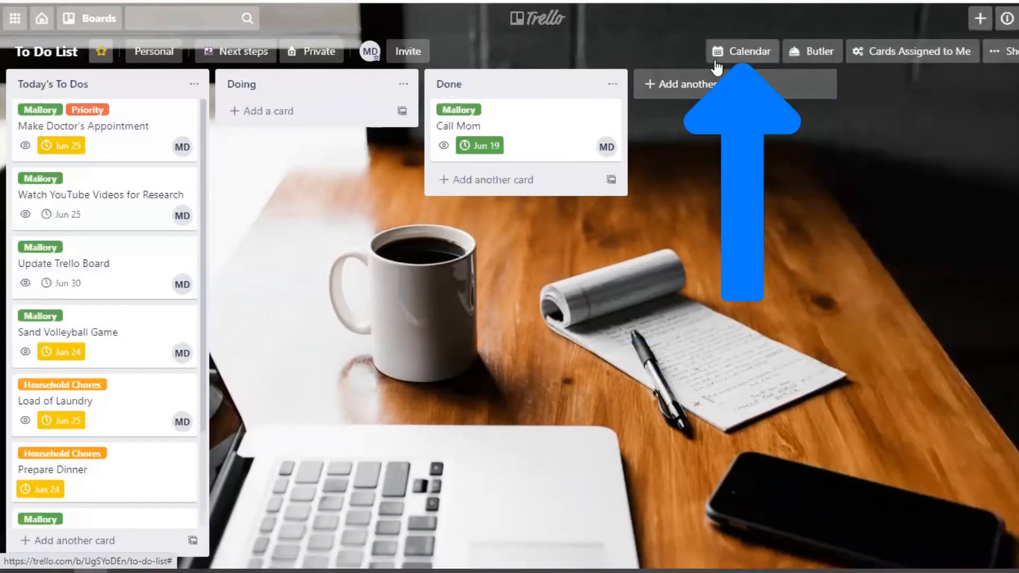
# Step: View the board's cards in the calendar by month and by week, and return to the board
pyautogui.click(742, 53)
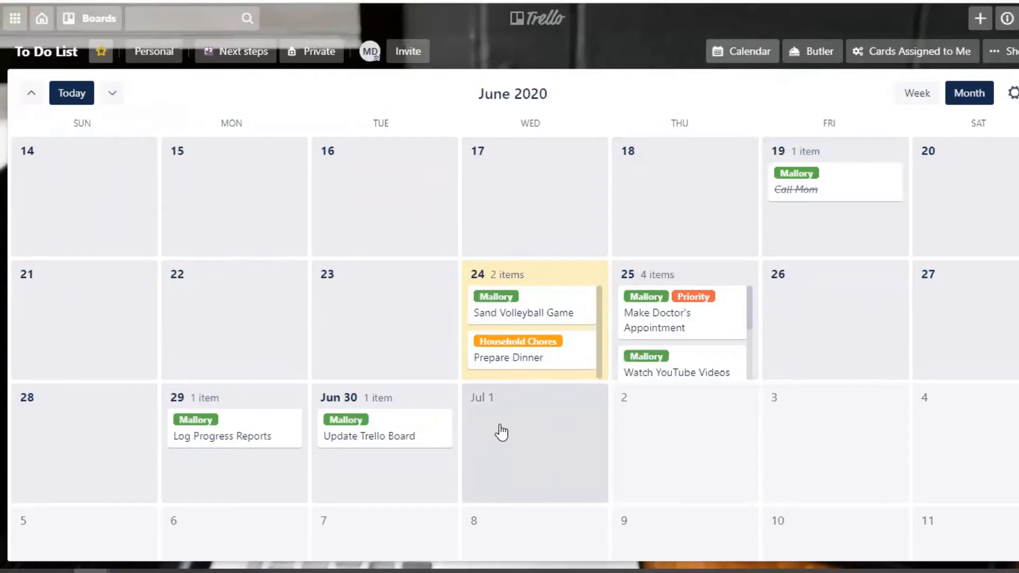
pyautogui.click(918, 95)
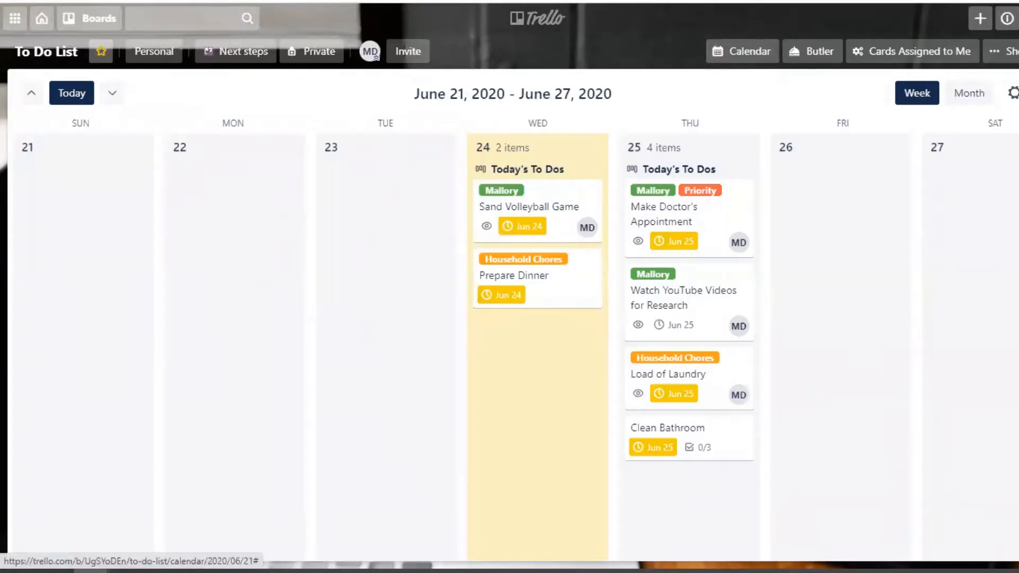
pyautogui.press('Escape')
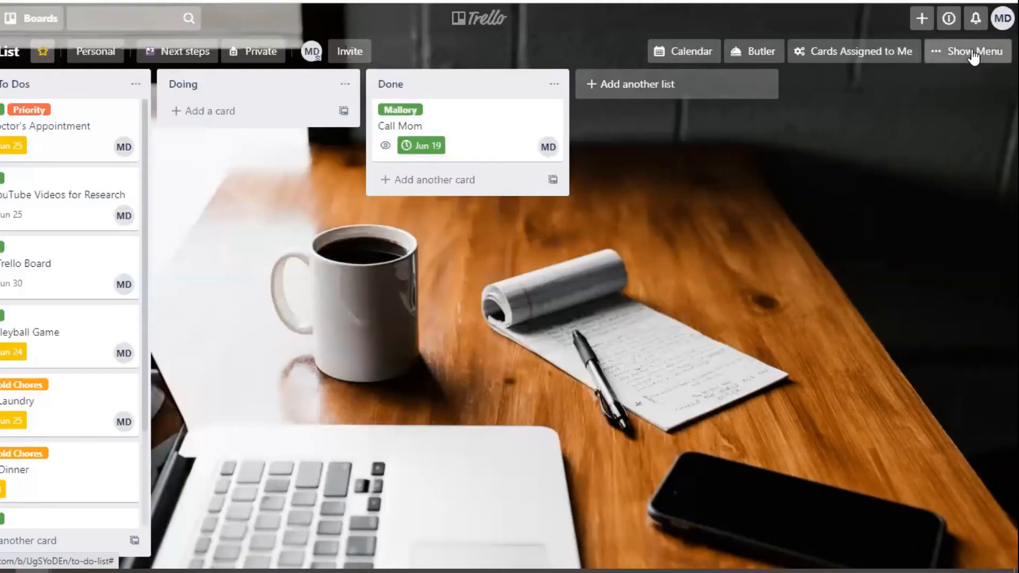
# Step: Copy the board's iCalendar feed link from the Calendar Power-Up's settings
pyautogui.click(1008, 51)
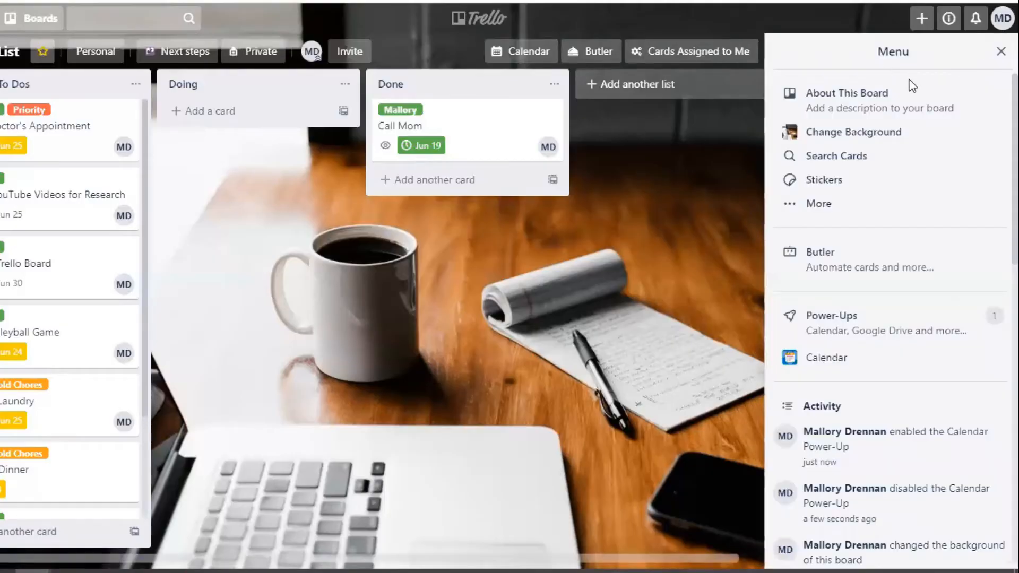
pyautogui.click(837, 365)
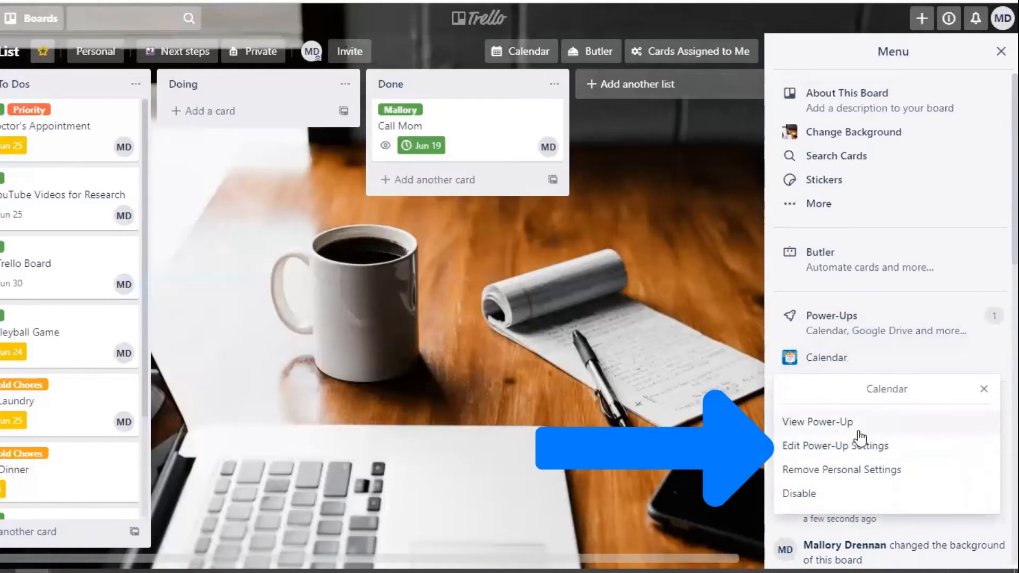
pyautogui.click(876, 451)
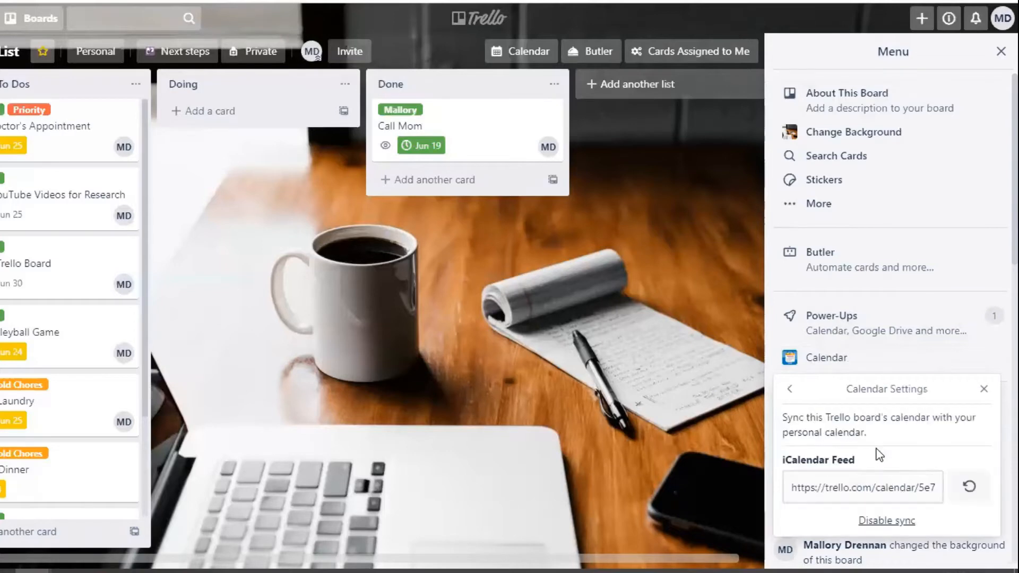
pyautogui.click(877, 489)
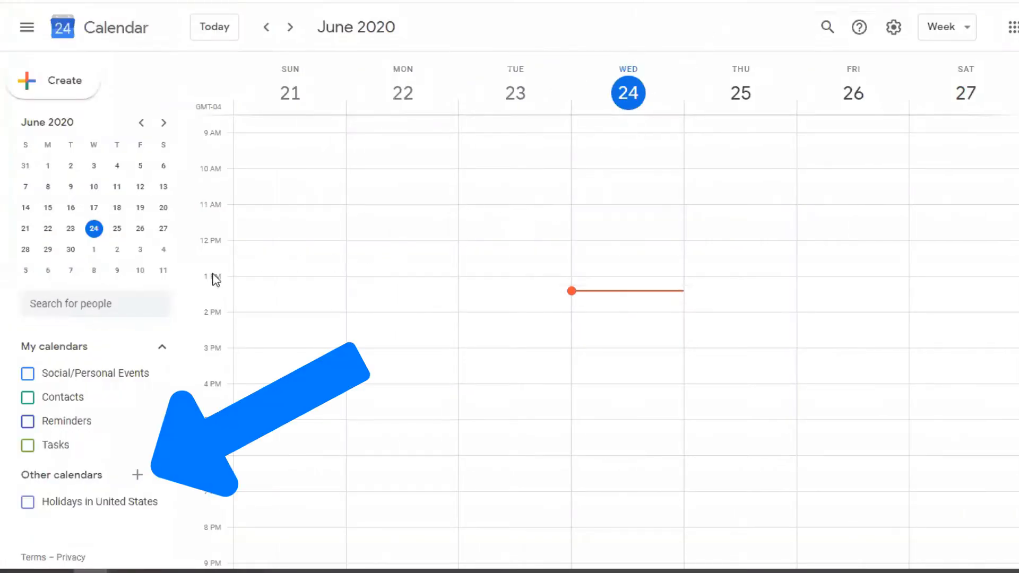
# Step: Add the Trello board to Google Calendar's other calendars from the copied iCalendar feed URL, and leave the settings
pyautogui.click(138, 475)
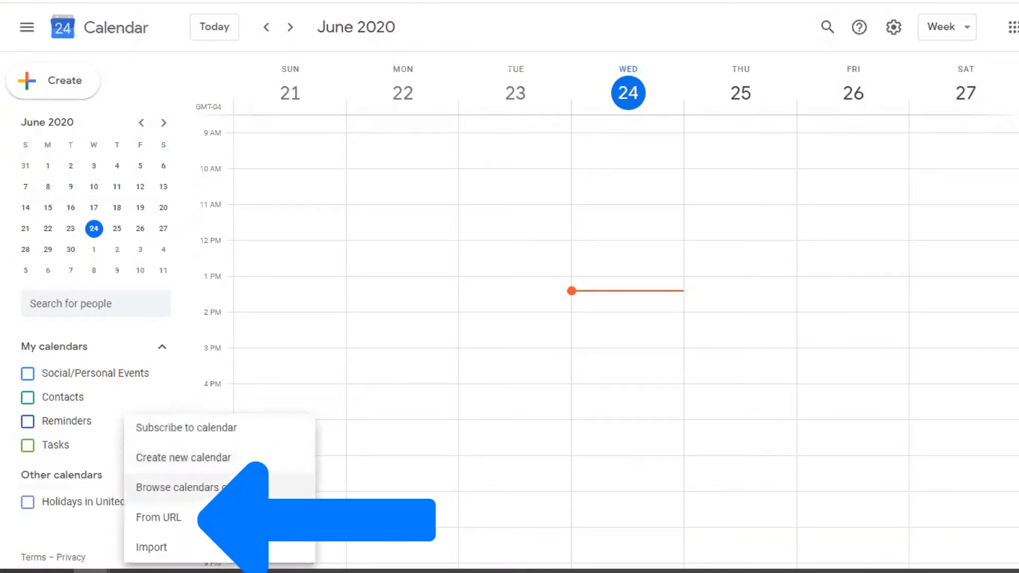
pyautogui.click(169, 521)
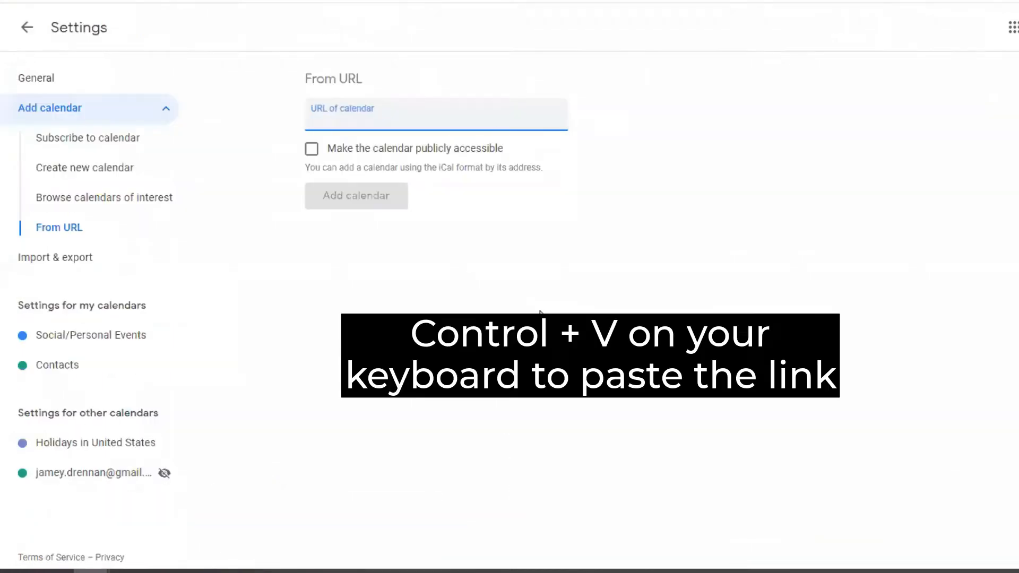
pyautogui.hotkey('ctrl', 'v')
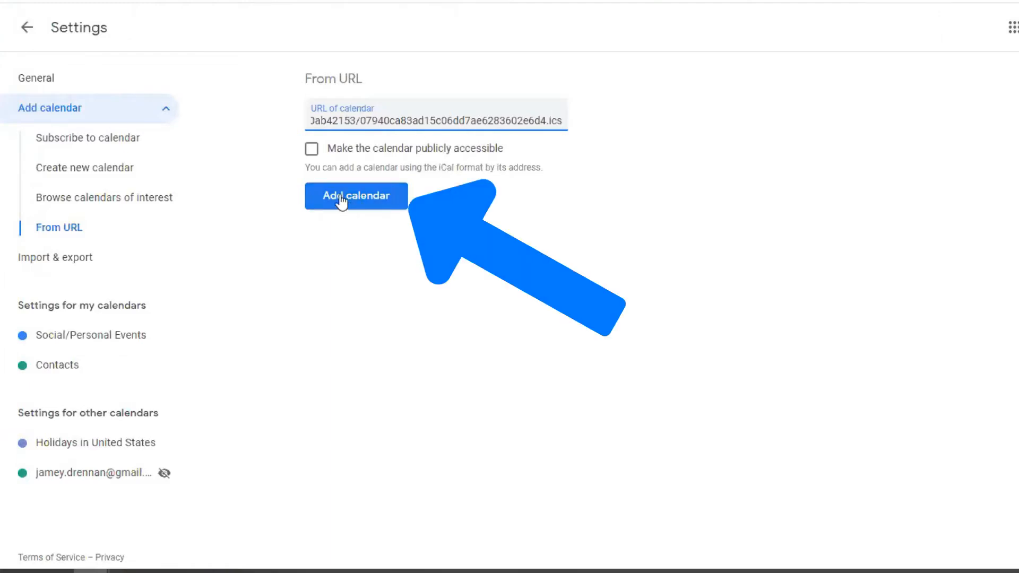
pyautogui.click(383, 201)
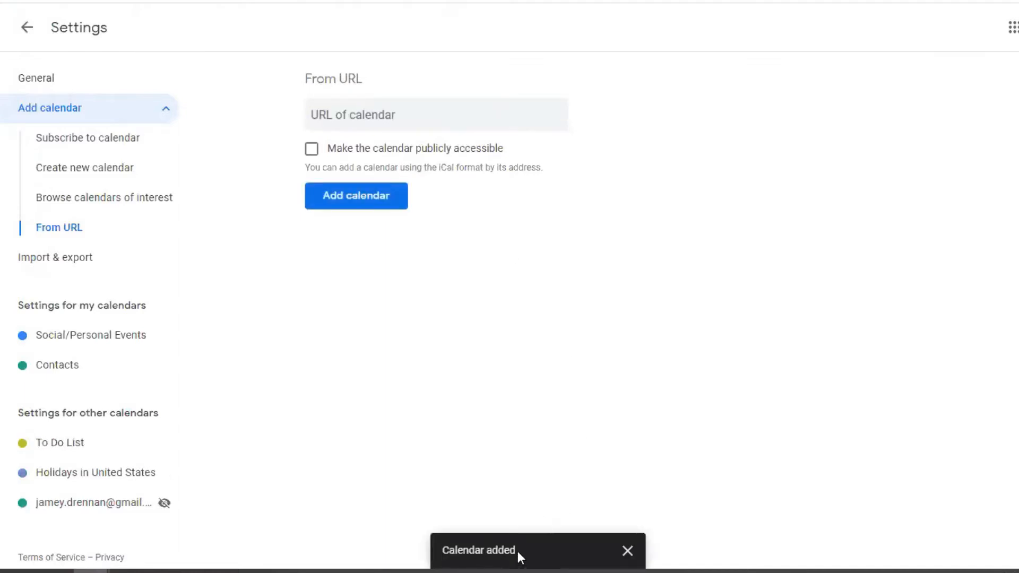
pyautogui.click(27, 29)
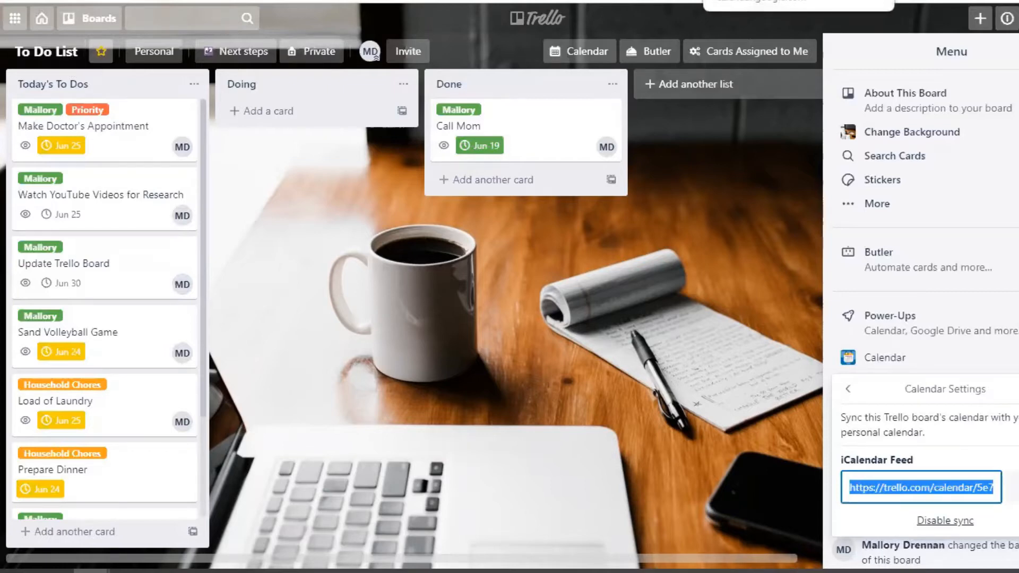
# Step: In Google Calendar, change the colour of the To Do List calendar to salmon
pyautogui.click(765, 0)
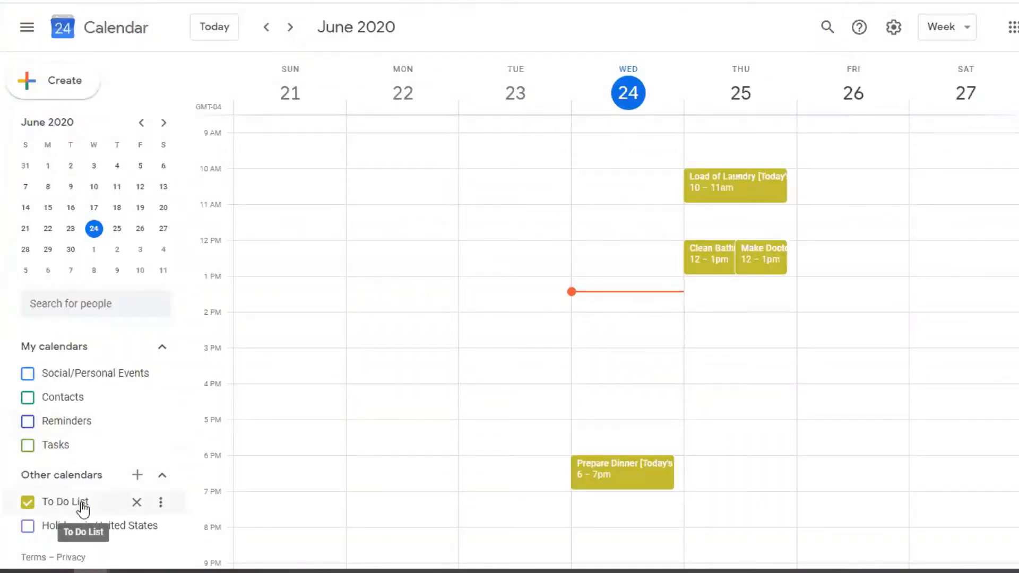
pyautogui.click(161, 503)
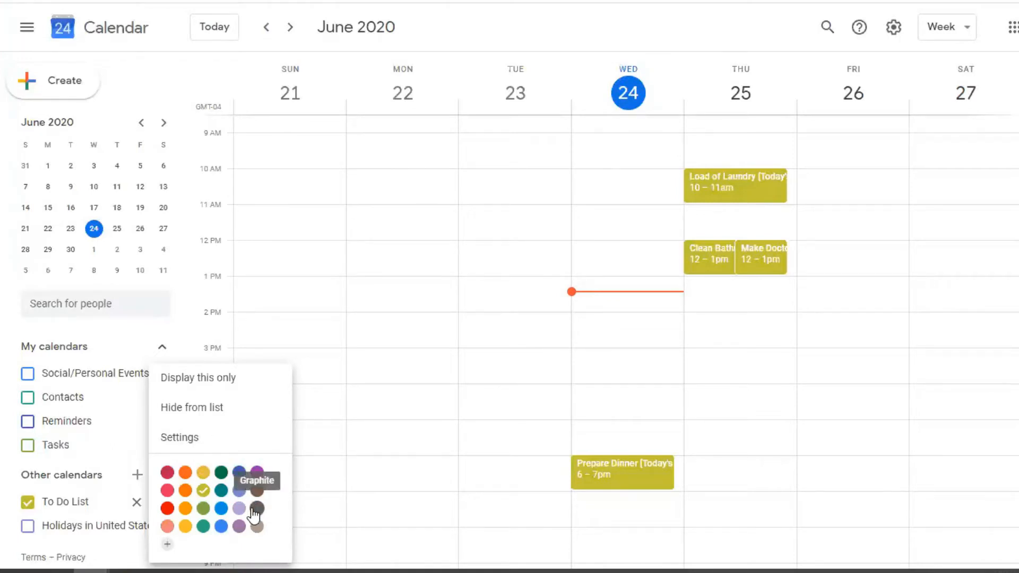
pyautogui.click(167, 526)
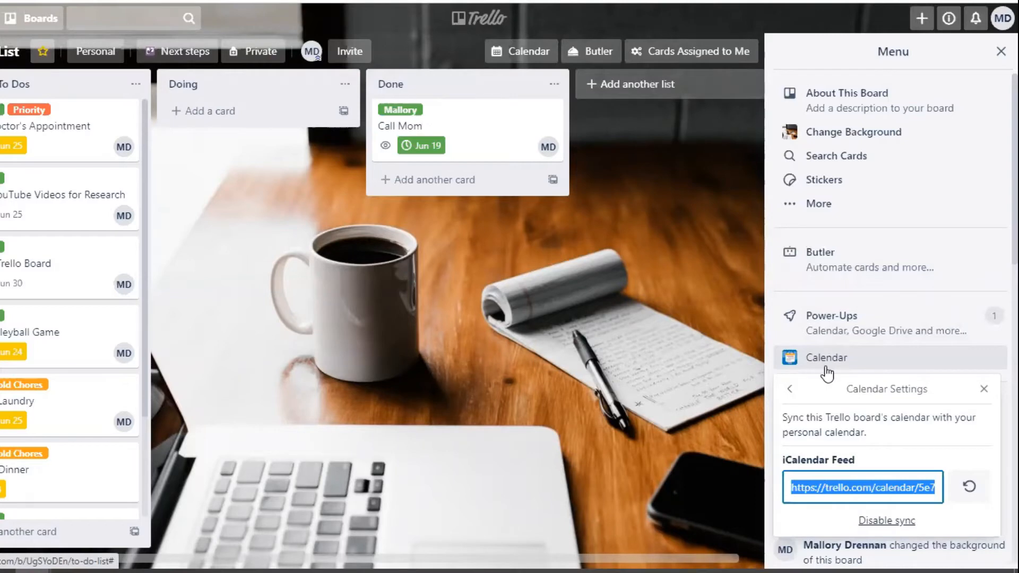
# Step: In Trello, reopen the Calendar Power-Up's settings and select the iCalendar feed link
pyautogui.click(984, 389)
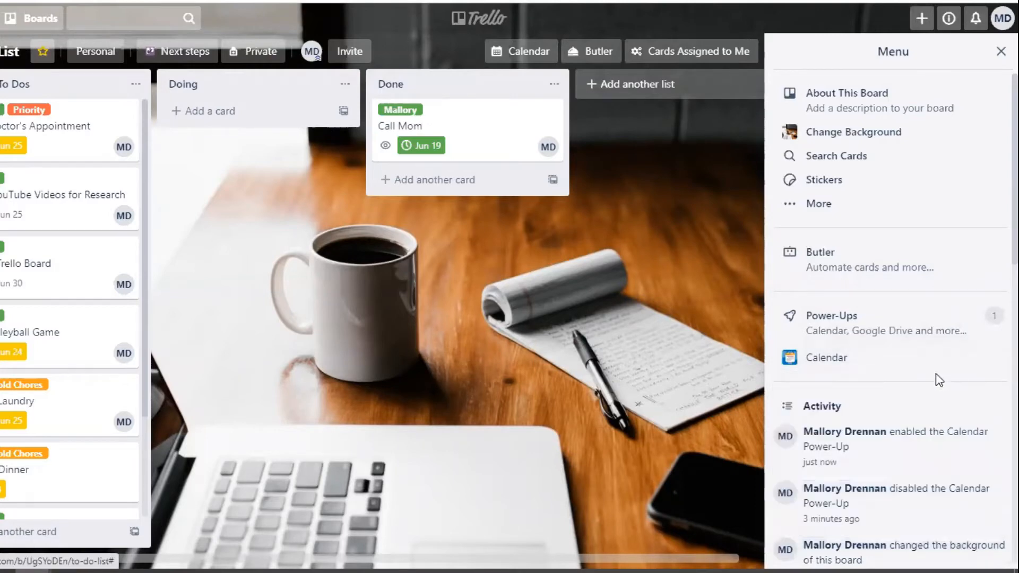
pyautogui.click(833, 358)
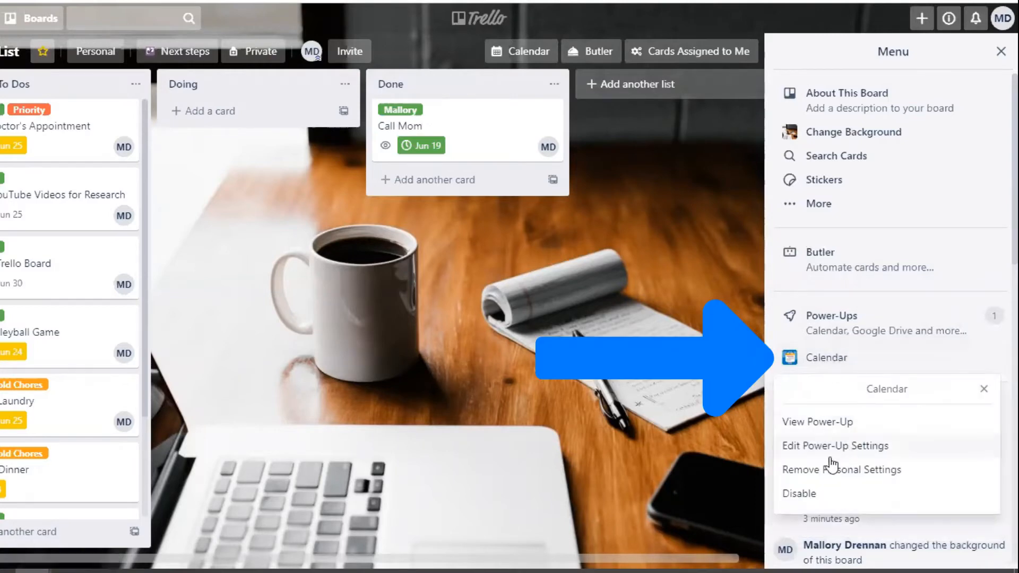
pyautogui.click(879, 447)
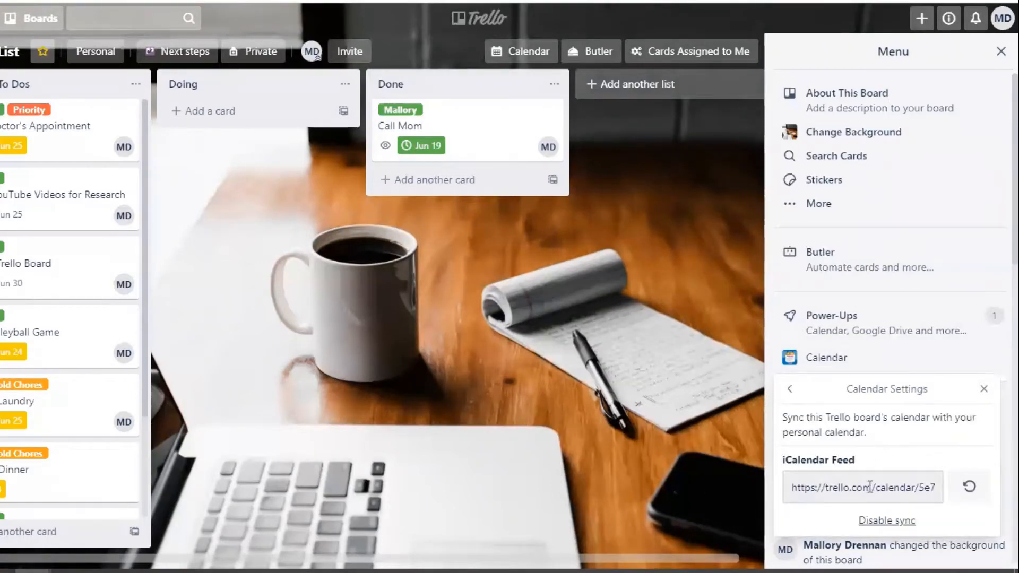
pyautogui.click(893, 492)
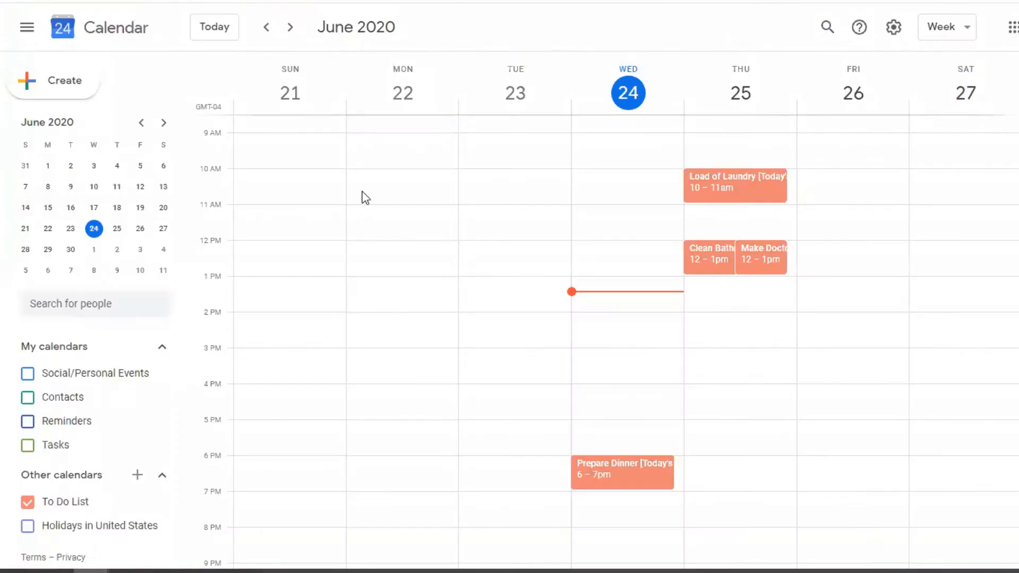
# Step: In Google Calendar, view the form for adding a calendar from a URL and leave it without adding one
pyautogui.click(138, 478)
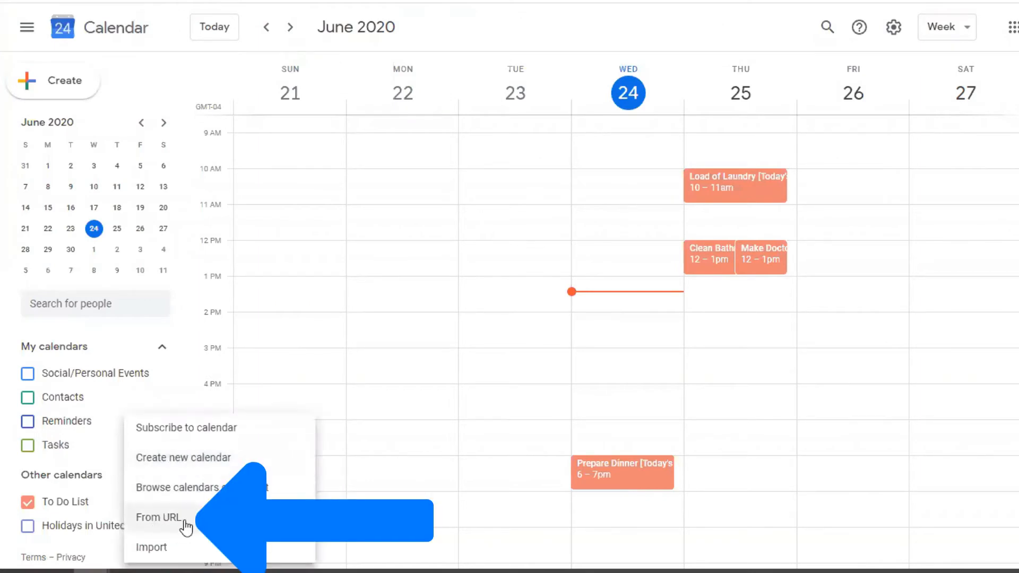
pyautogui.click(154, 524)
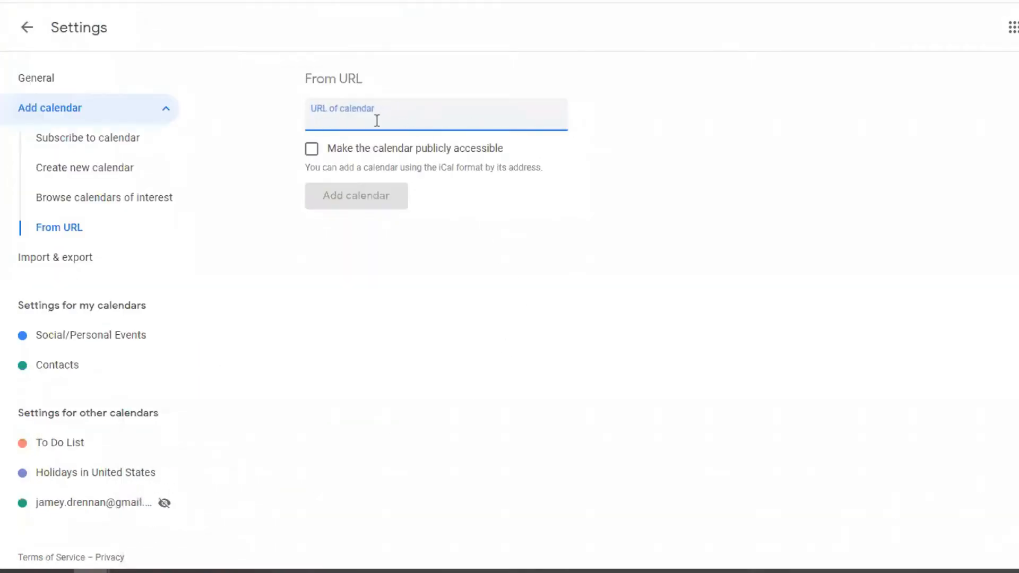
pyautogui.click(27, 27)
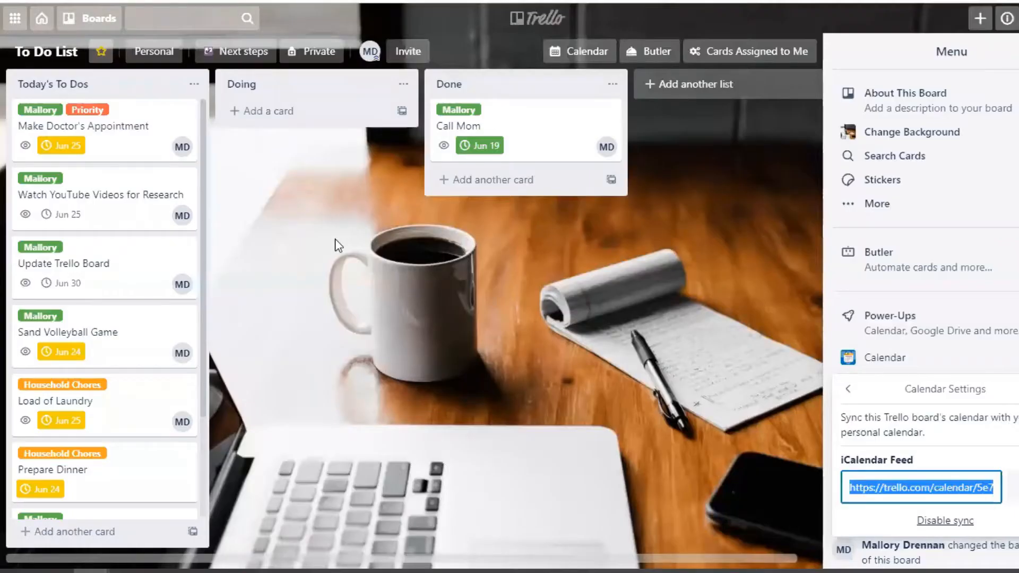
# Step: In Trello, set the due date of the Make Doctor's Appointment card to 6/30/2020 and close the card
pyautogui.click(62, 147)
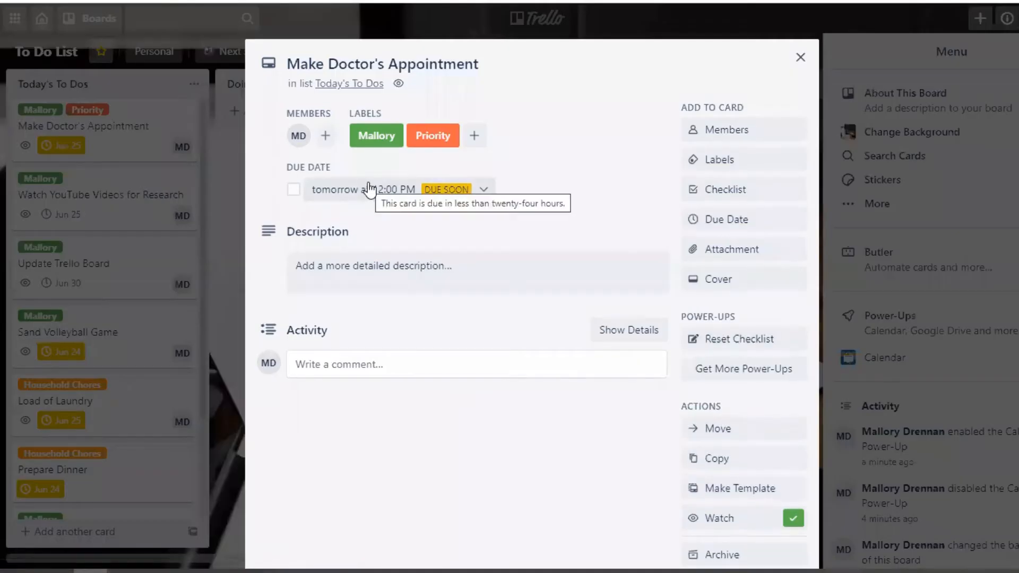
pyautogui.click(366, 189)
pyautogui.click(387, 355)
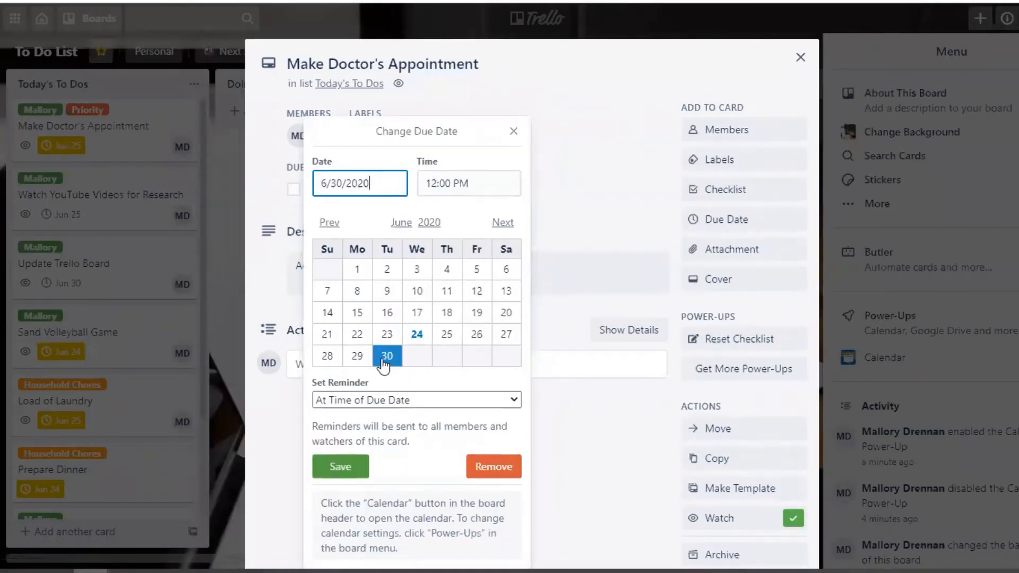
pyautogui.click(353, 468)
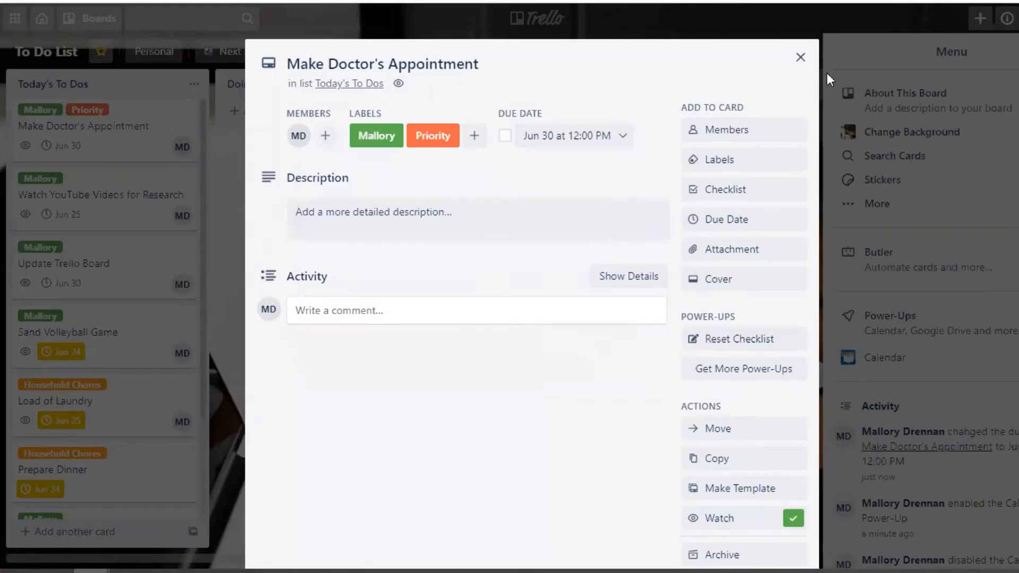
pyautogui.click(801, 57)
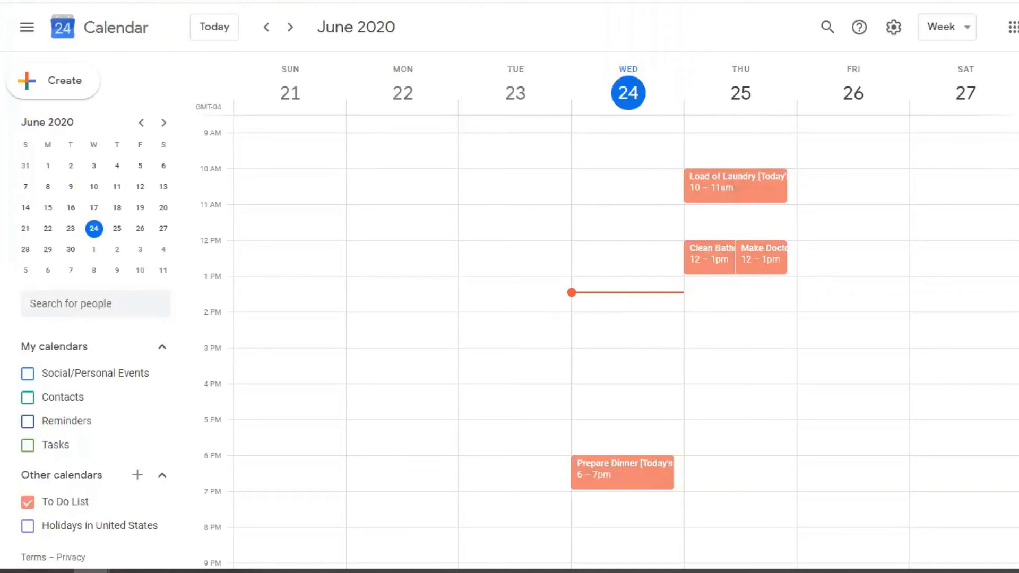
# Step: Switch to Google Calendar and reload it to check the synced To Do List events
pyautogui.press('F5')
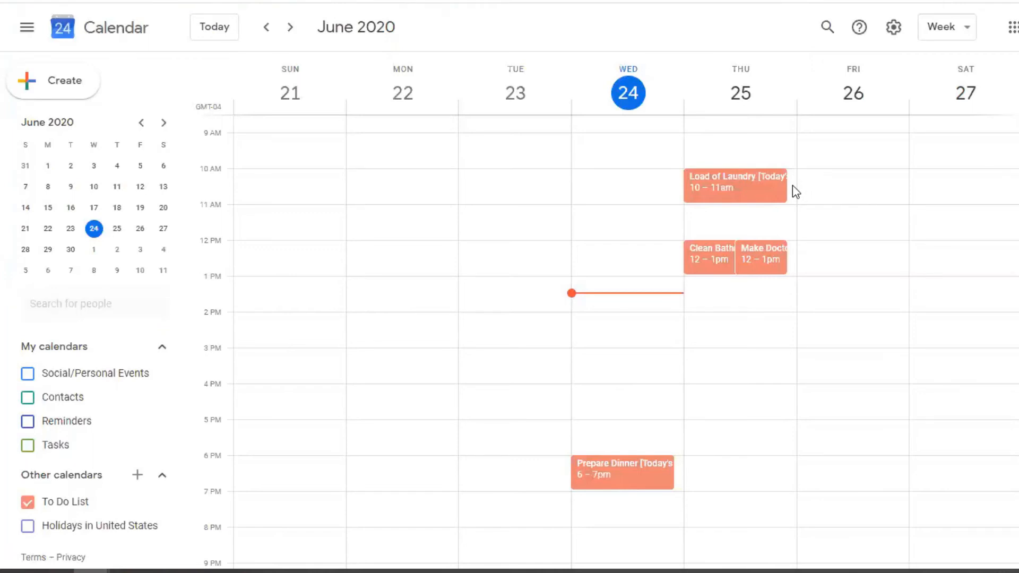
pyautogui.click(793, 186)
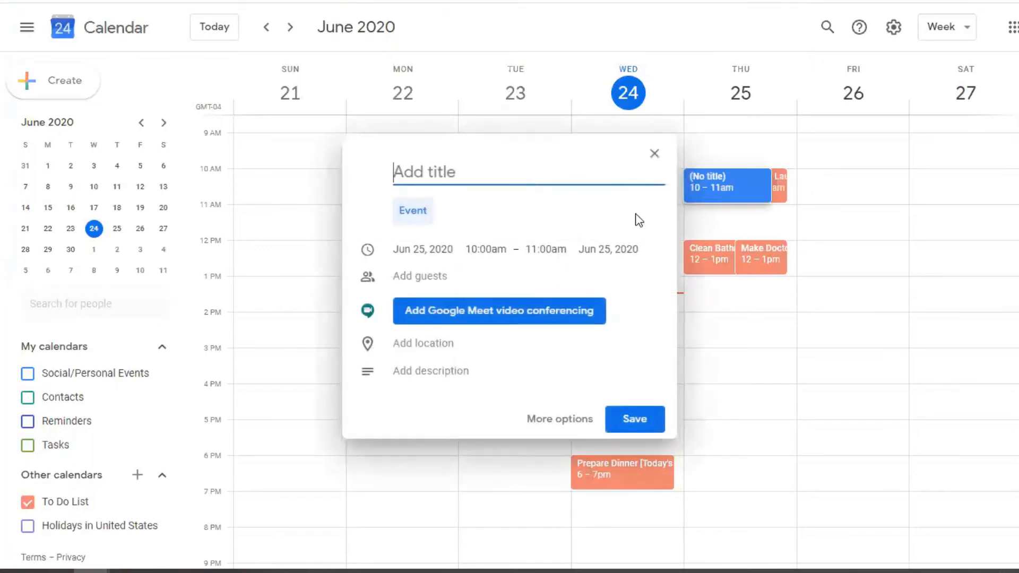
pyautogui.click(656, 155)
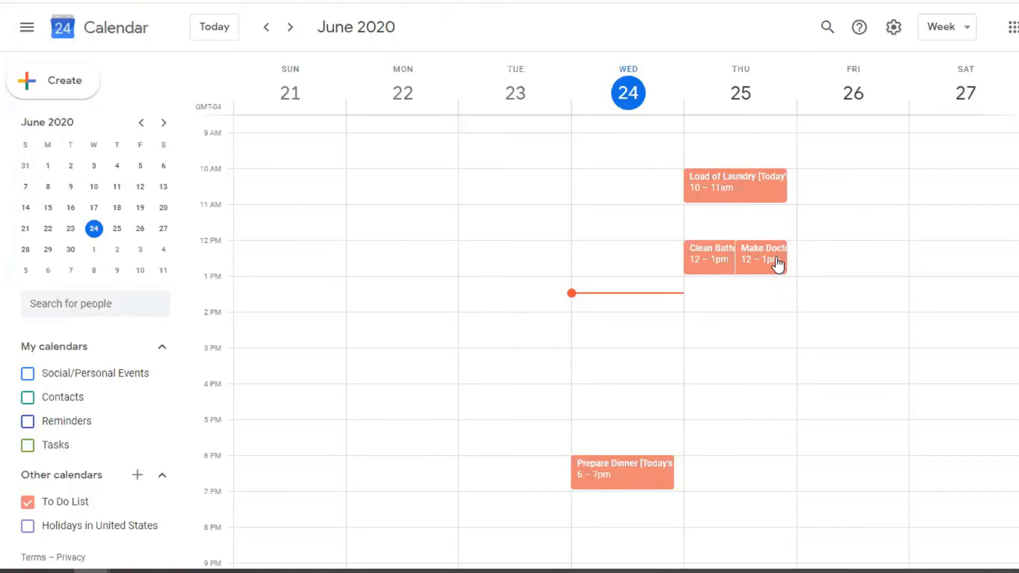
pyautogui.click(763, 223)
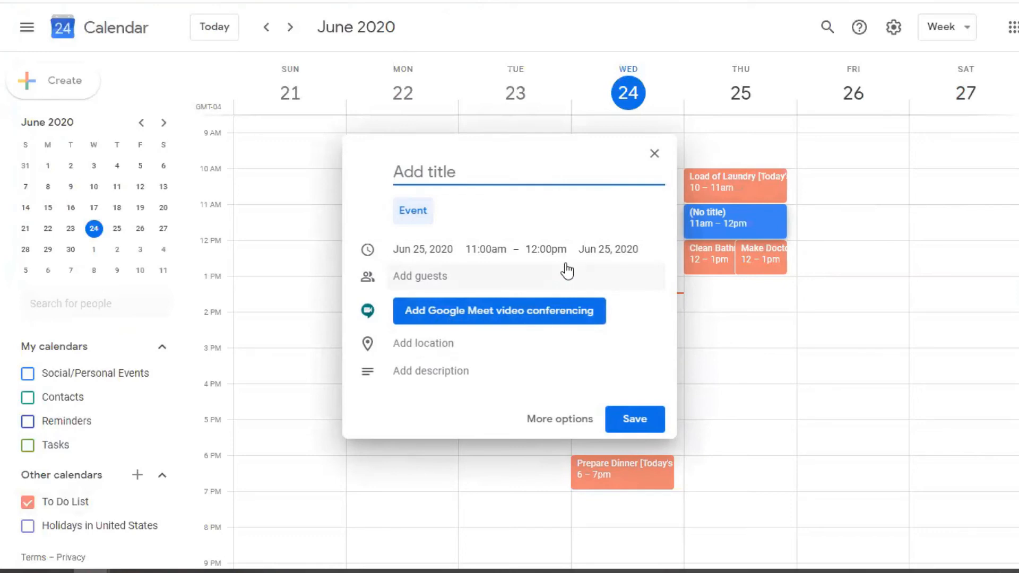
pyautogui.click(656, 155)
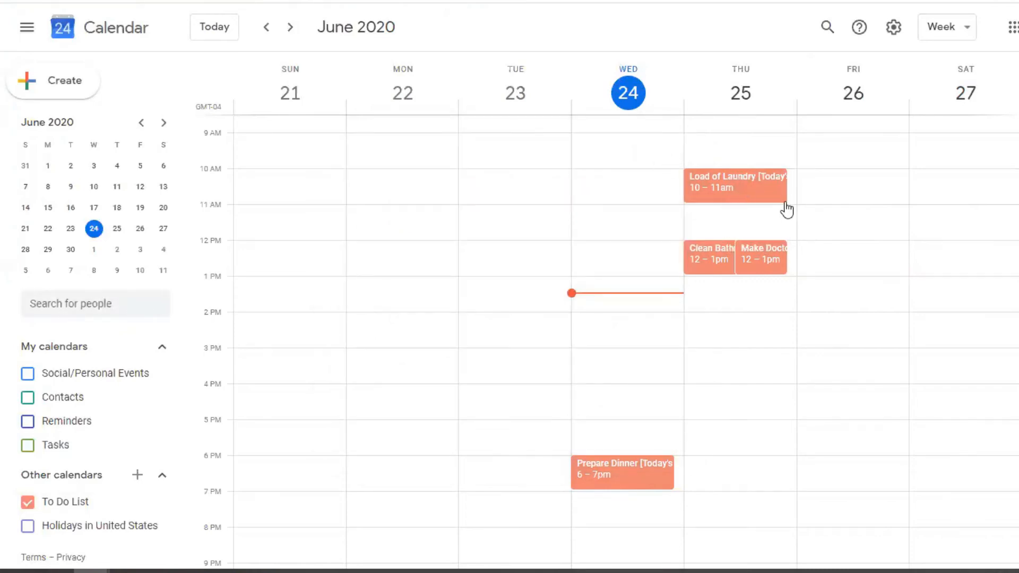